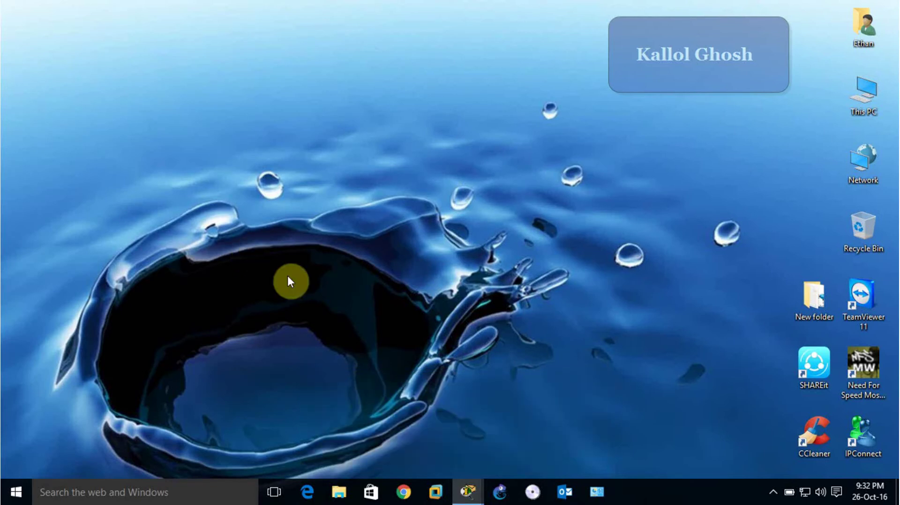
# Bring the test video.pkt Packet Tracer window to the front from the taskbar
pyautogui.moveTo(456, 487)
pyautogui.click(396, 454)
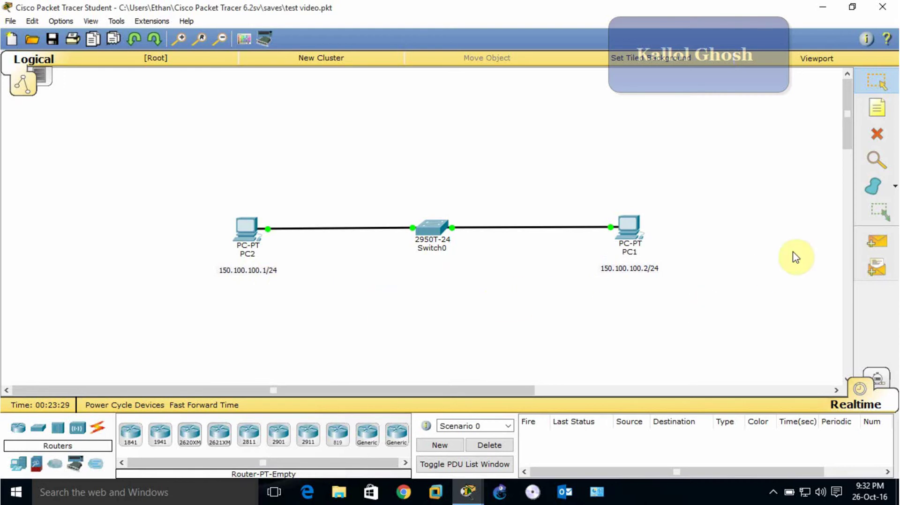
# Send a simple ICMP test packet from PC1 to PC2
pyautogui.click(876, 242)
pyautogui.click(626, 231)
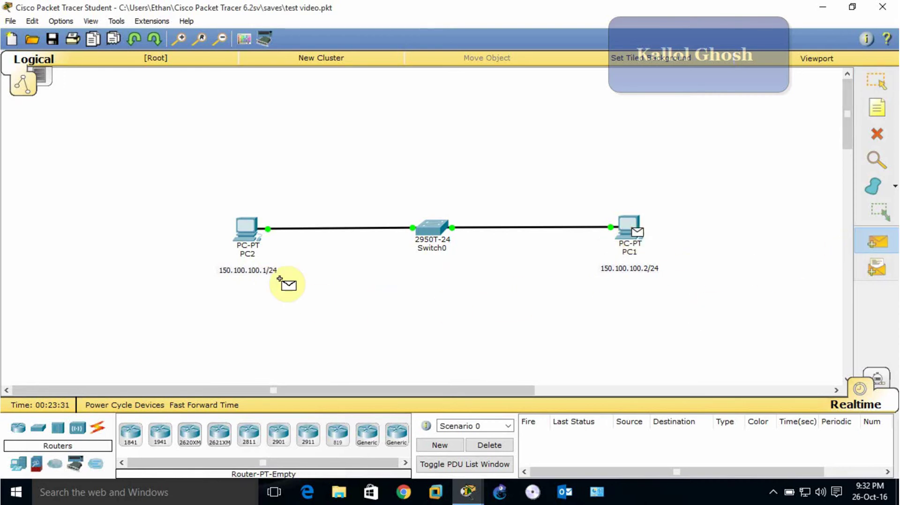
pyautogui.click(247, 232)
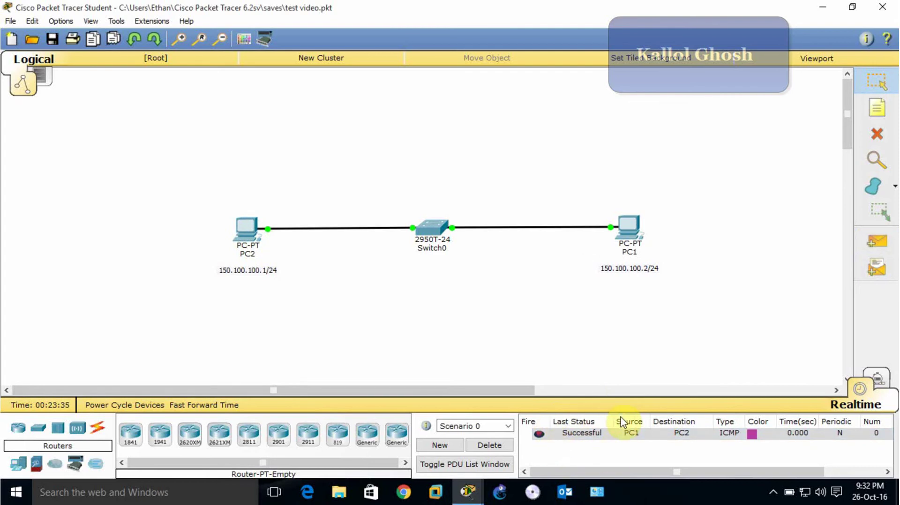
# From PC2's Command Prompt, run ping 150.100.100.2 and get four replies
pyautogui.click(246, 241)
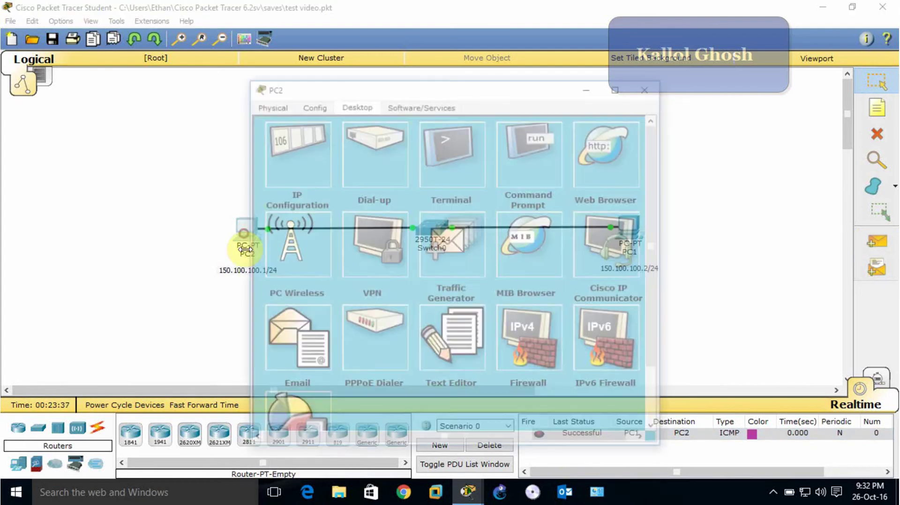
pyautogui.click(530, 164)
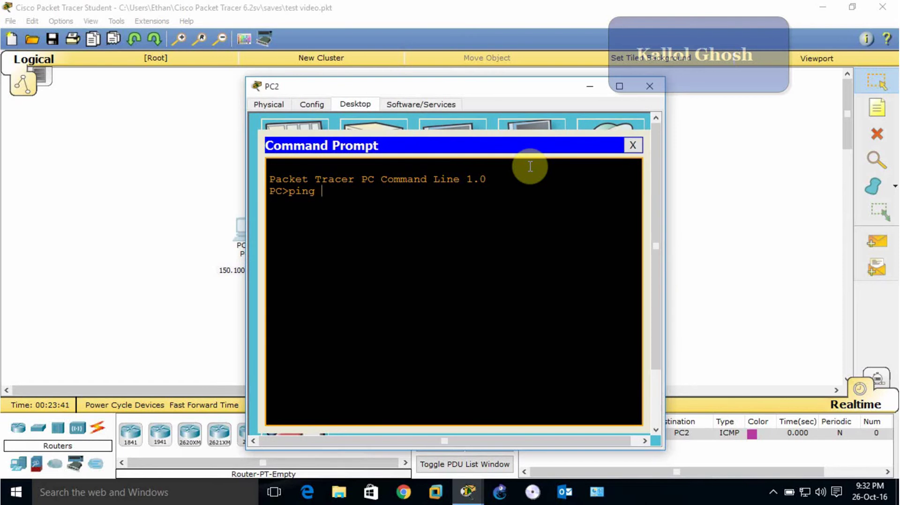
pyautogui.write('ping 150.100.100.2')
pyautogui.press('Return')
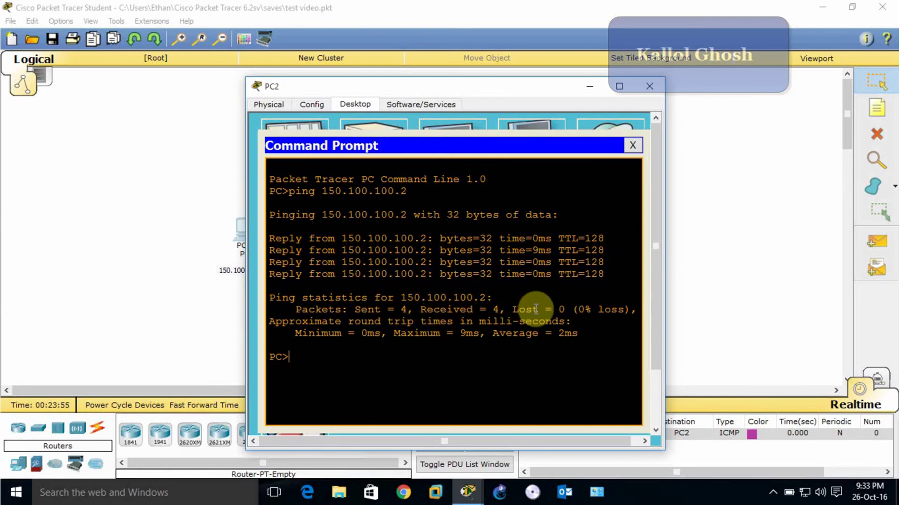
pyautogui.click(633, 146)
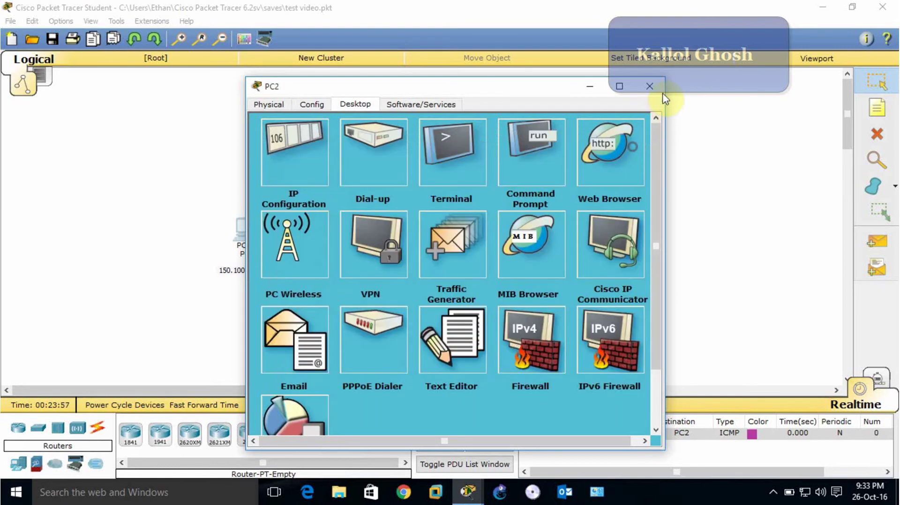
# Change PC1's canvas label from 150.100.100.2/24 to 180.100.100.2/24
pyautogui.click(649, 86)
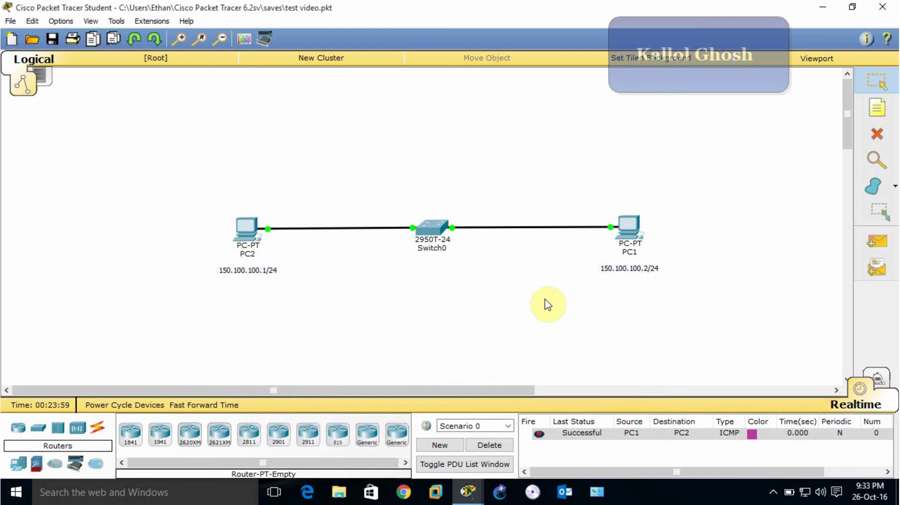
pyautogui.doubleClick(609, 270)
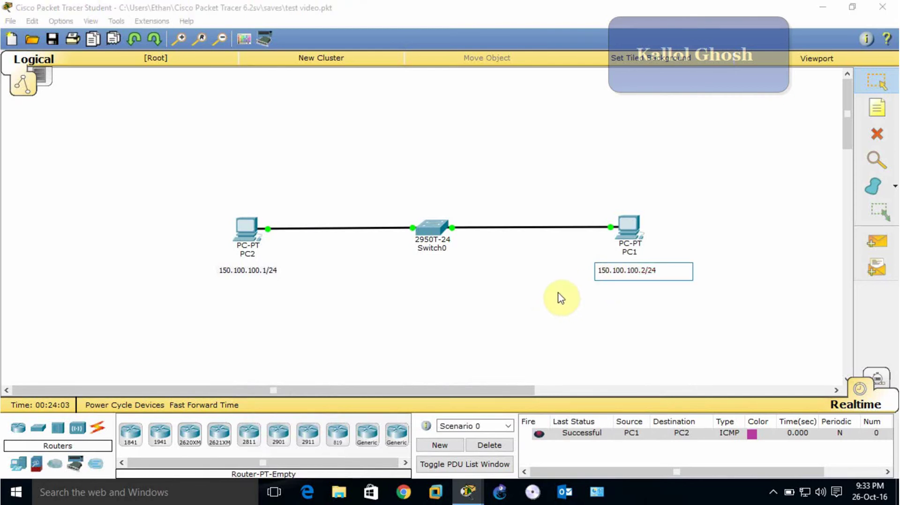
pyautogui.press('BackSpace')
pyautogui.write('8')
pyautogui.click(561, 299)
# Set PC1's IP address to 180.100.100.2 in its IP Configuration
pyautogui.doubleClick(629, 227)
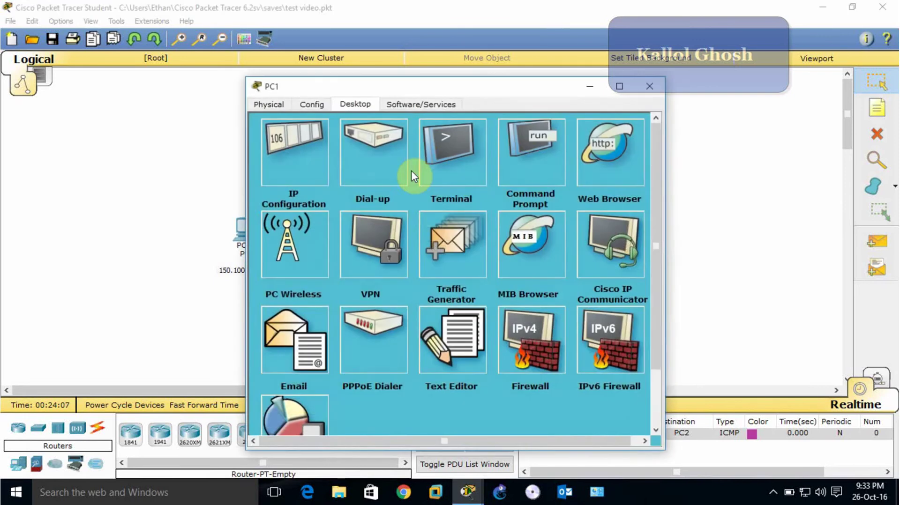
pyautogui.click(325, 164)
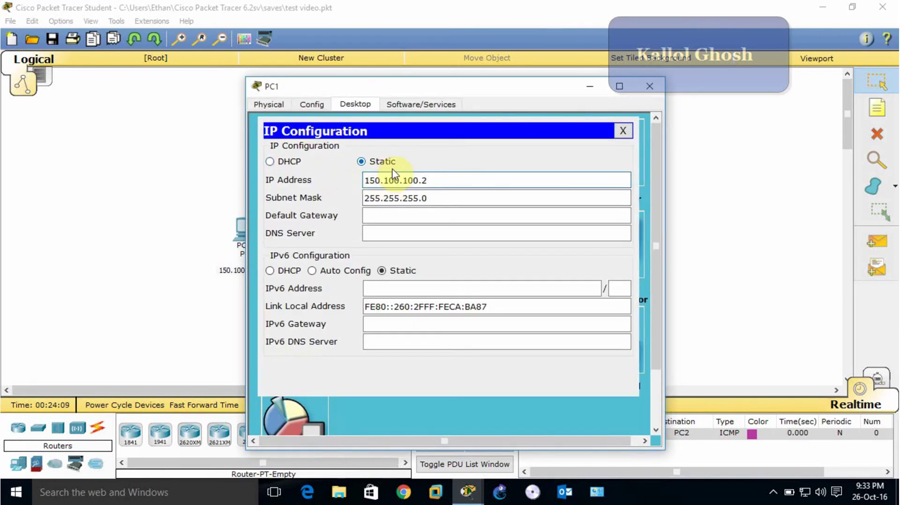
pyautogui.click(393, 178)
pyautogui.press('BackSpace')
pyautogui.write('8')
pyautogui.click(622, 131)
pyautogui.click(649, 86)
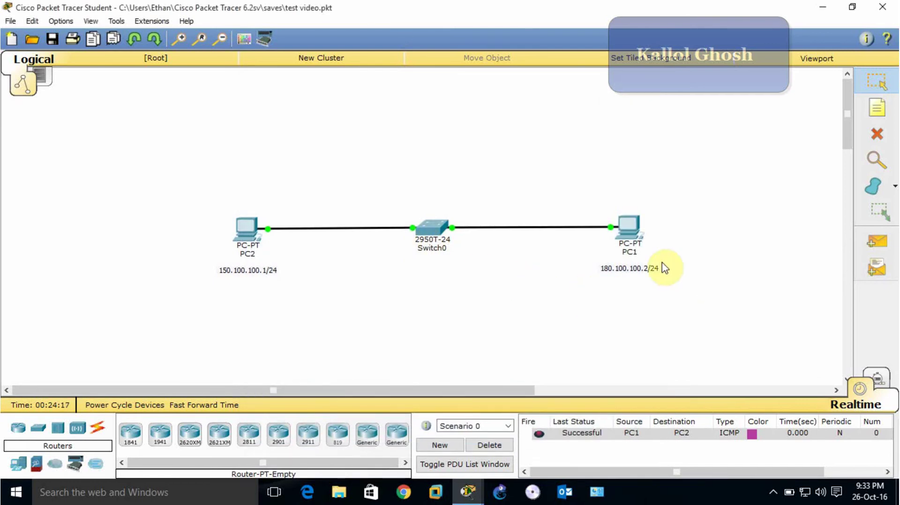
# Send another PC1-to-PC2 test packet, which now fails unlike the earlier successful one
pyautogui.click(878, 242)
pyautogui.click(634, 228)
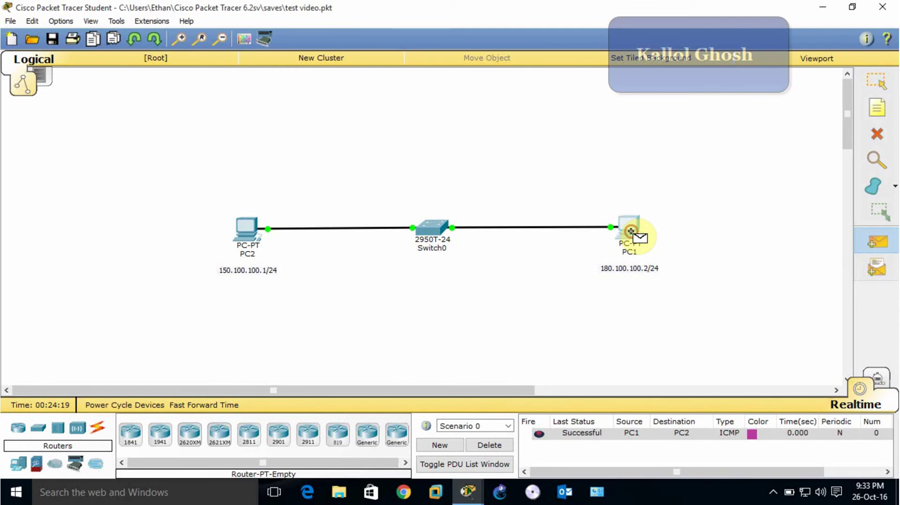
pyautogui.click(233, 276)
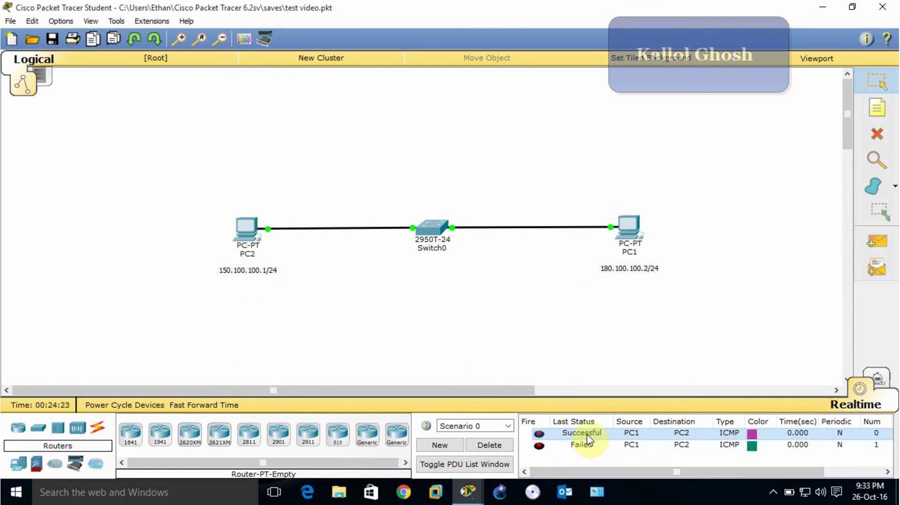
pyautogui.click(568, 437)
# Ping 150.100.100.1 from PC1's Command Prompt, watch it time out, and stop it with Ctrl+C
pyautogui.click(626, 226)
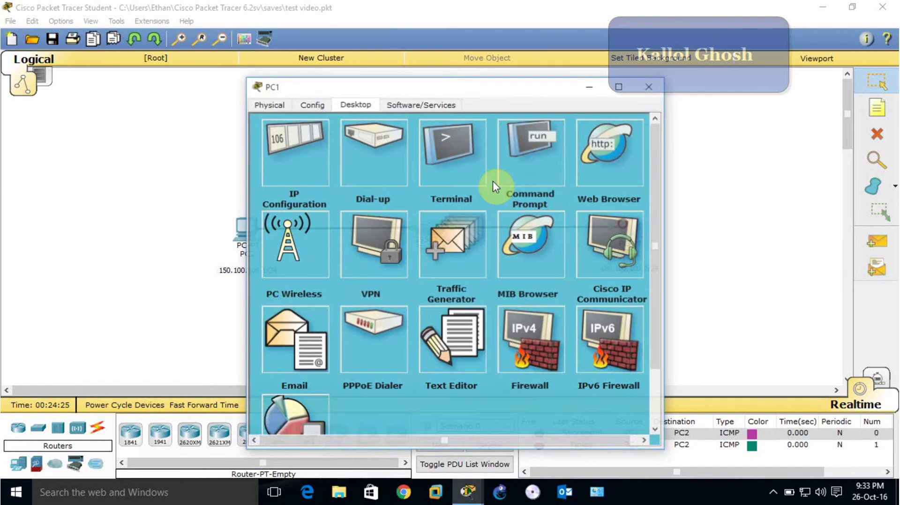
pyautogui.click(494, 181)
pyautogui.write('pi')
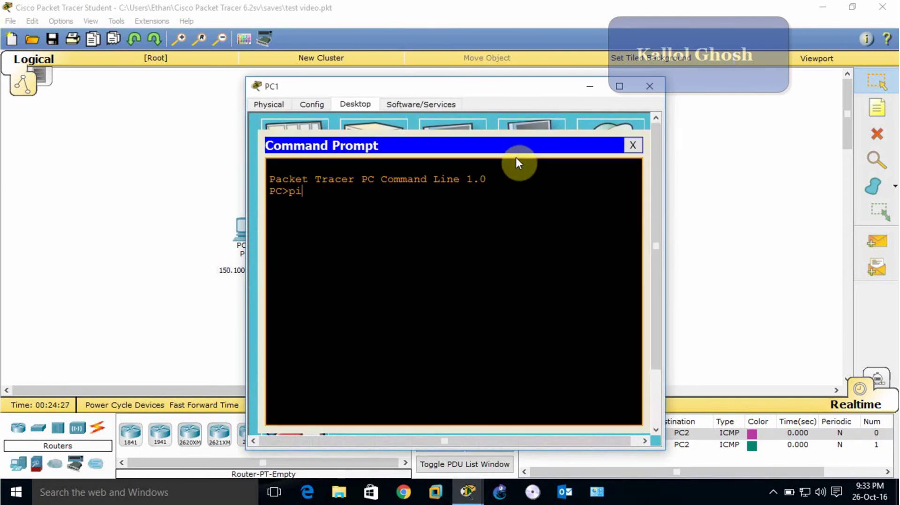
pyautogui.write('ng 150.100.100.1')
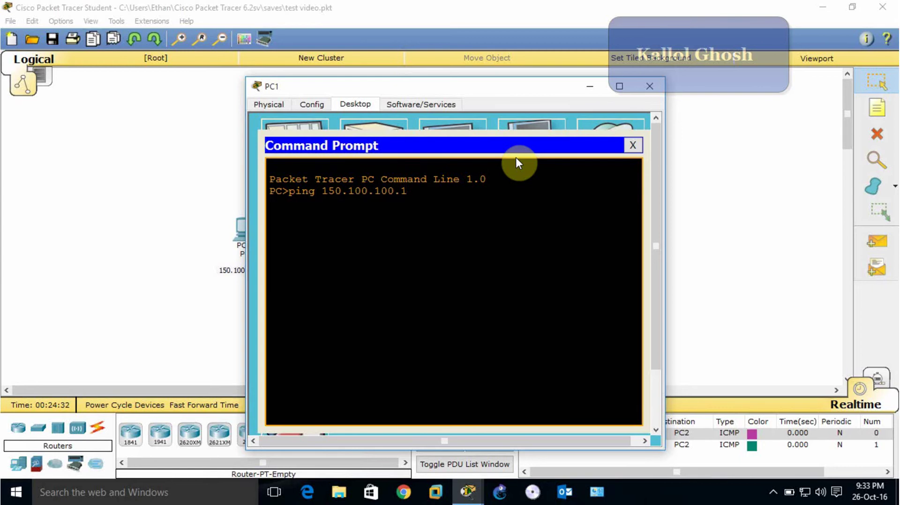
pyautogui.press('Return')
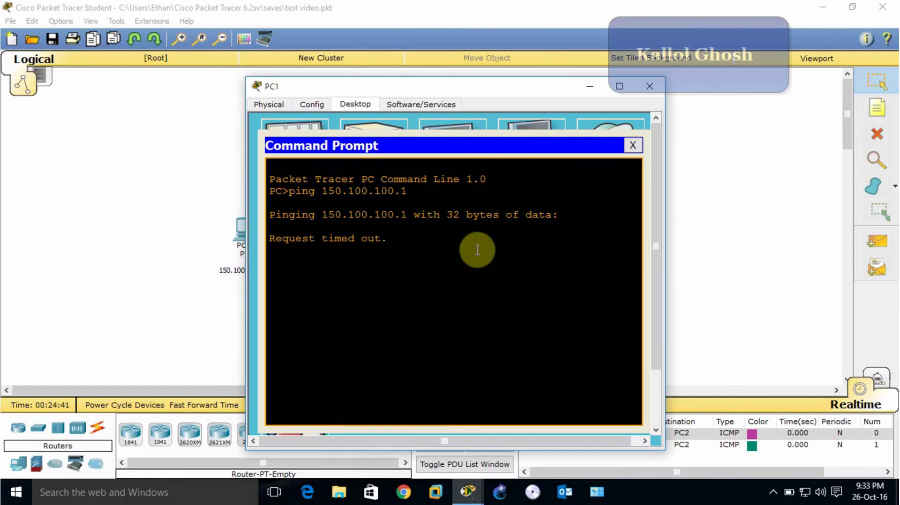
pyautogui.hotkey('ctrl', 'c')
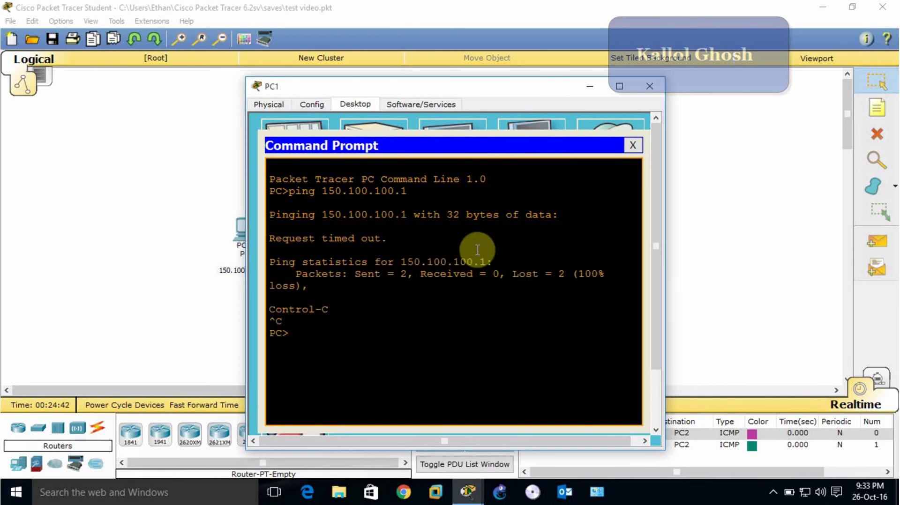
pyautogui.click(633, 145)
pyautogui.click(650, 86)
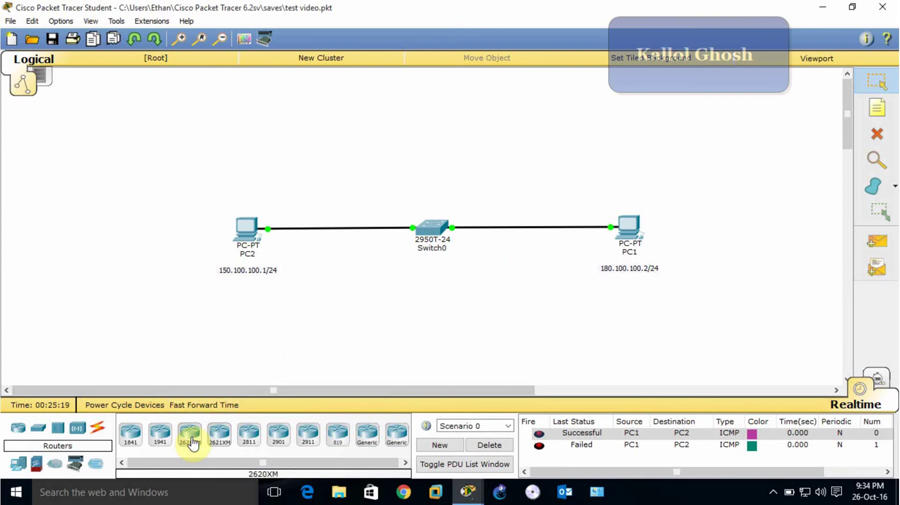
# Place a 2621XM router, Router0, on the canvas above Switch0
pyautogui.click(218, 434)
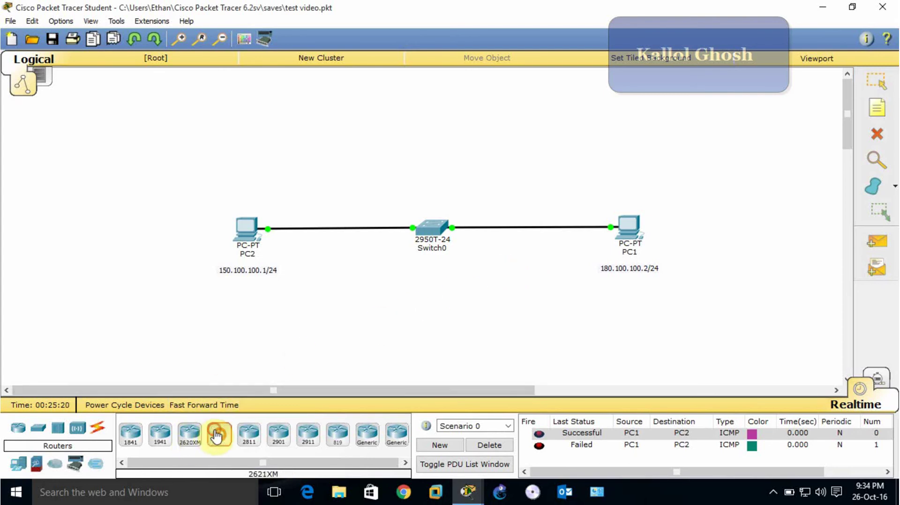
pyautogui.click(429, 172)
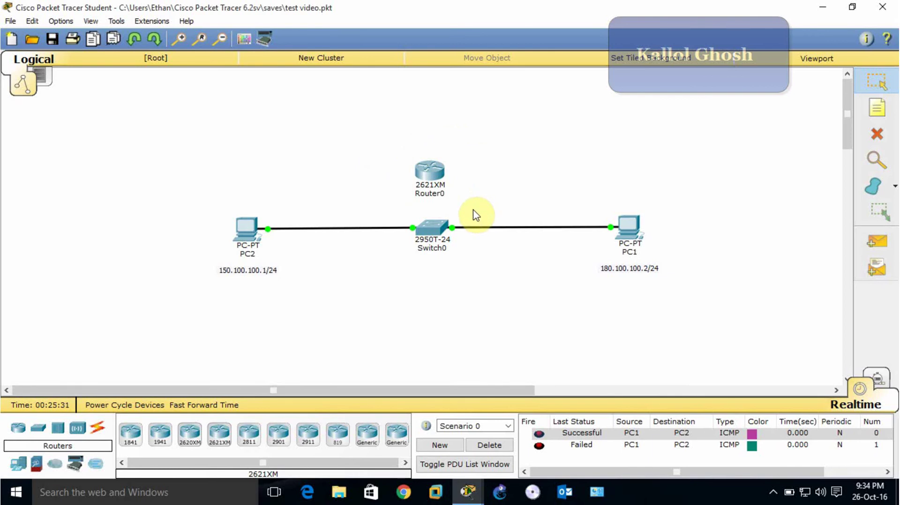
# Switch to the static video.pkt window showing three linked routers
pyautogui.click(467, 491)
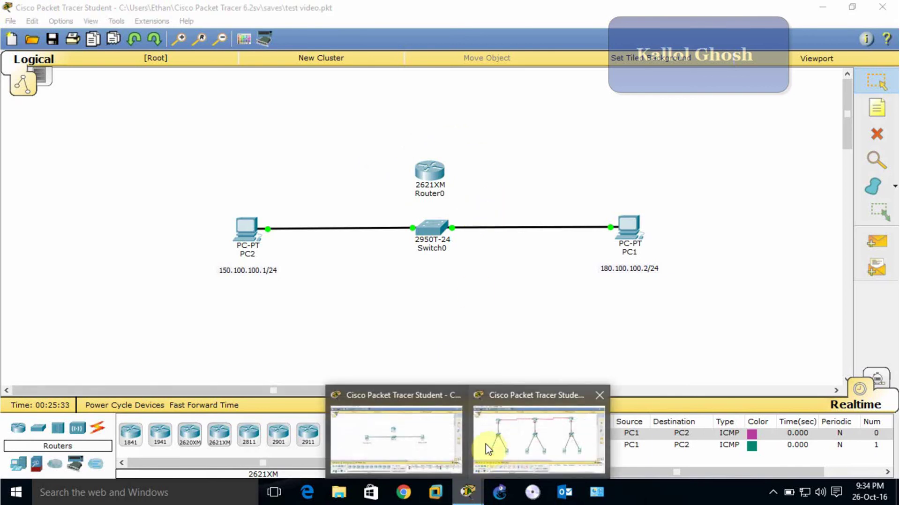
pyautogui.click(488, 449)
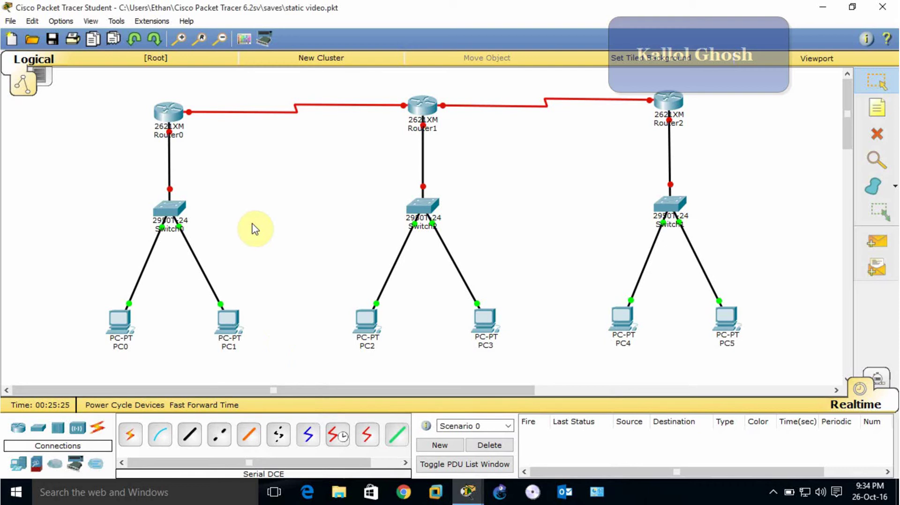